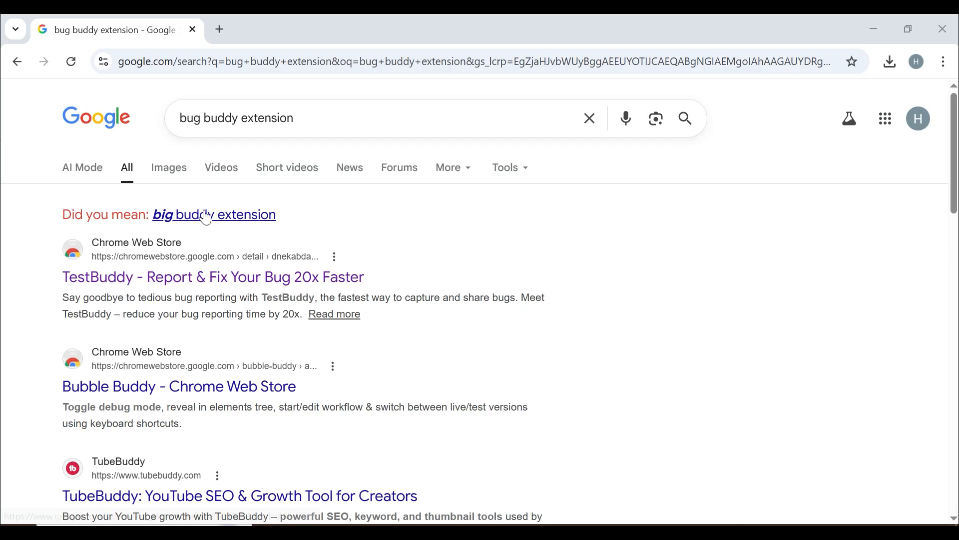
# - Add the TestBuddy extension to Chrome from its Chrome Web Store listing
pyautogui.click(136, 279)
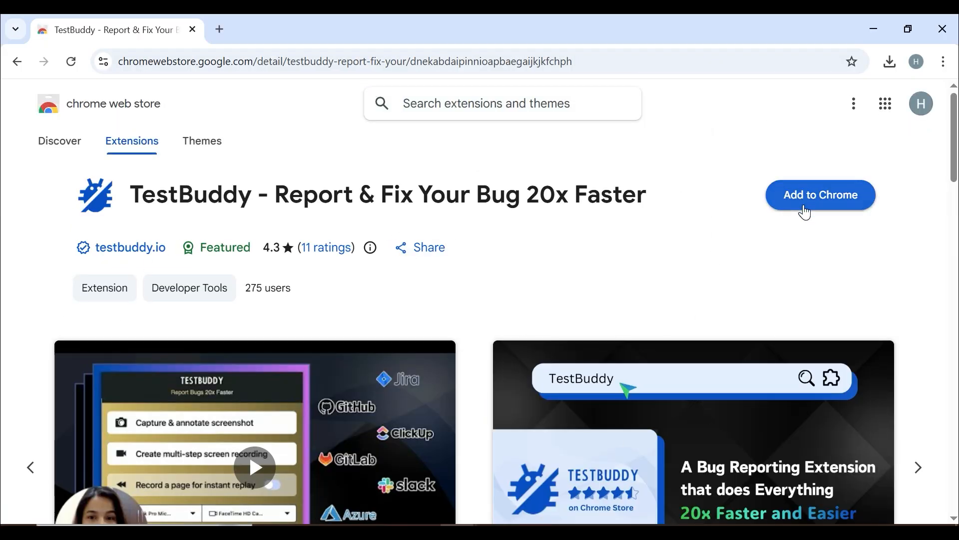
pyautogui.click(805, 206)
pyautogui.click(540, 237)
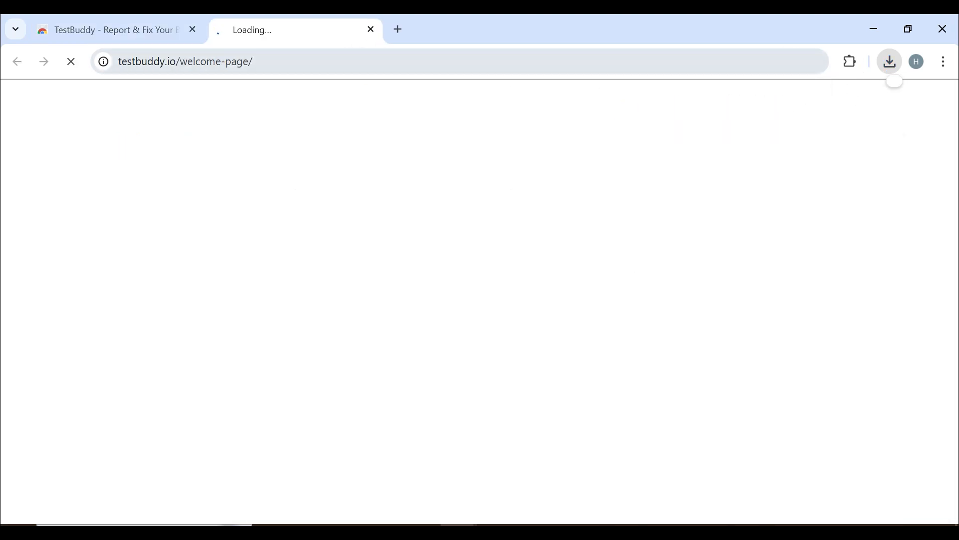
pyautogui.click(296, 63)
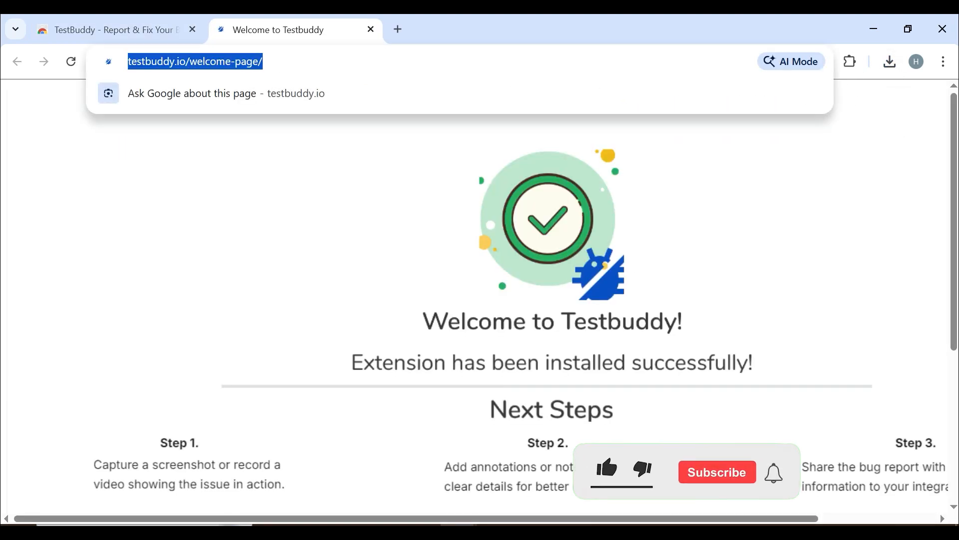
# - Load parabank.parasoft.com from the address-bar suggestion for 'pa'
pyautogui.write('parabank.parasoft.com')
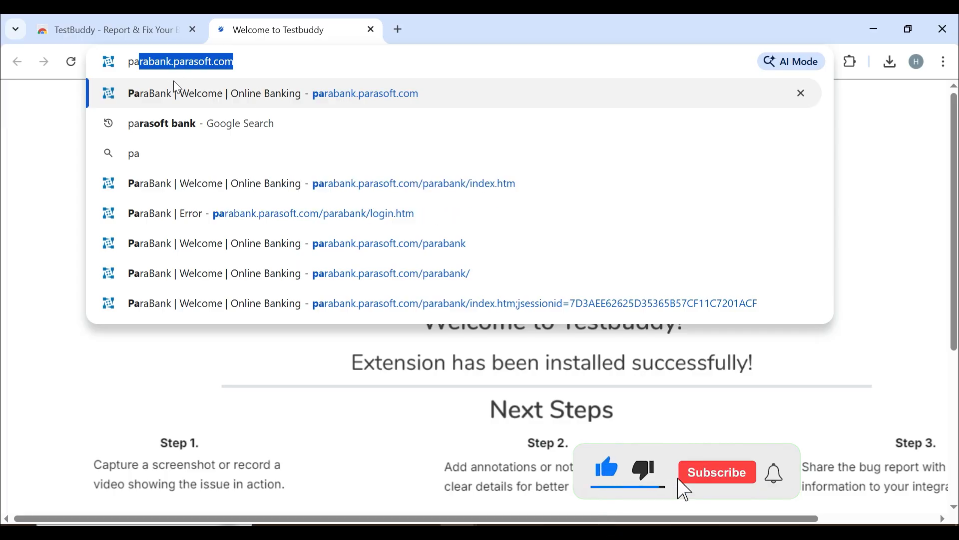
pyautogui.click(226, 93)
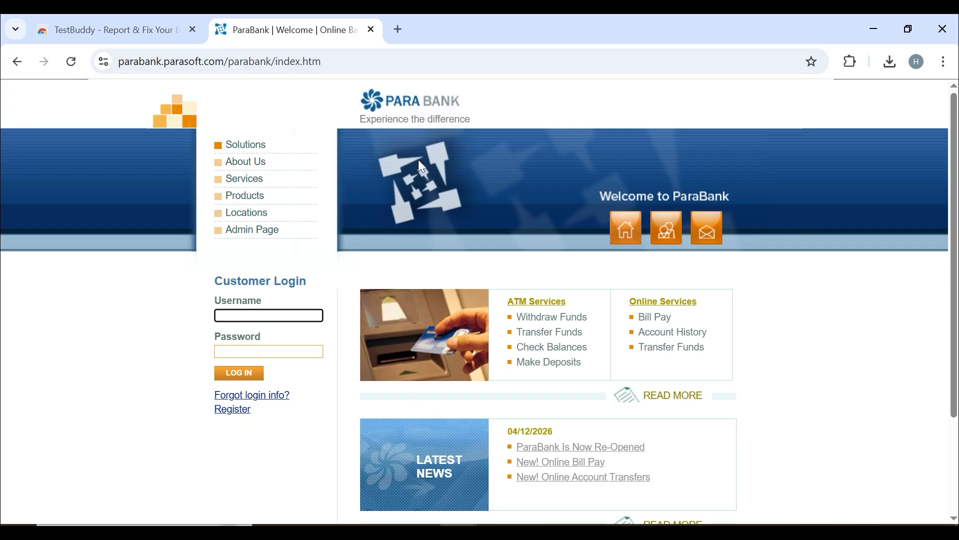
# - Use TestBuddy's Capture & annotate screenshot on the ParaBank home page to draft a bug report
pyautogui.click(851, 63)
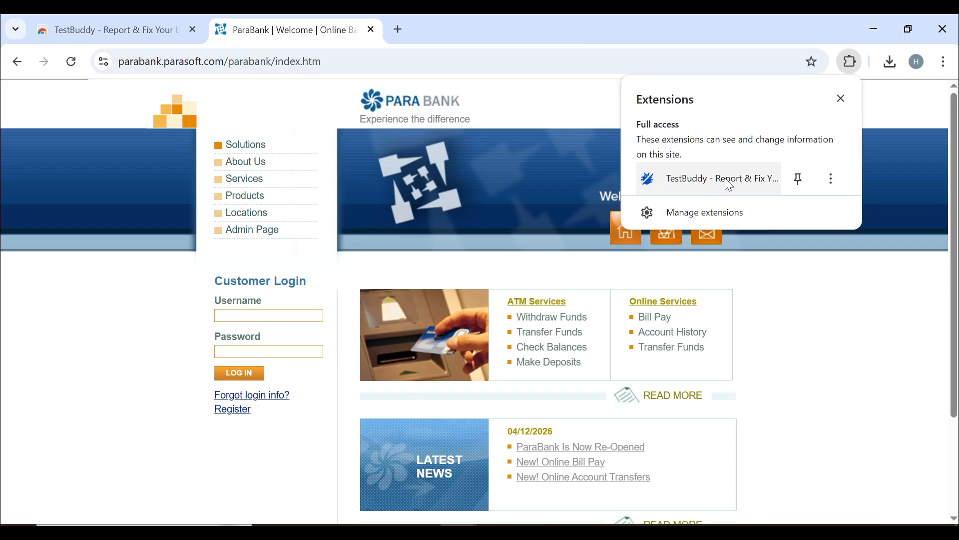
pyautogui.click(754, 180)
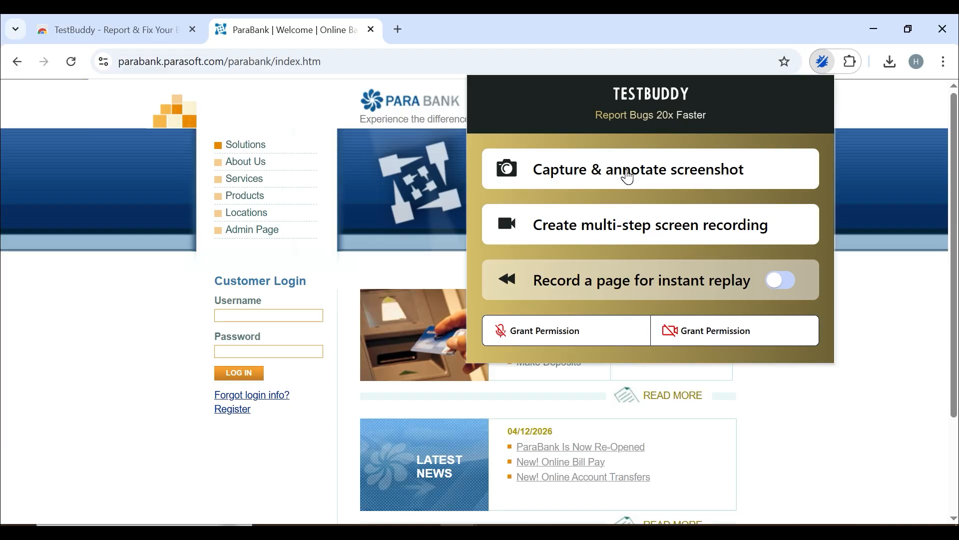
pyautogui.click(627, 175)
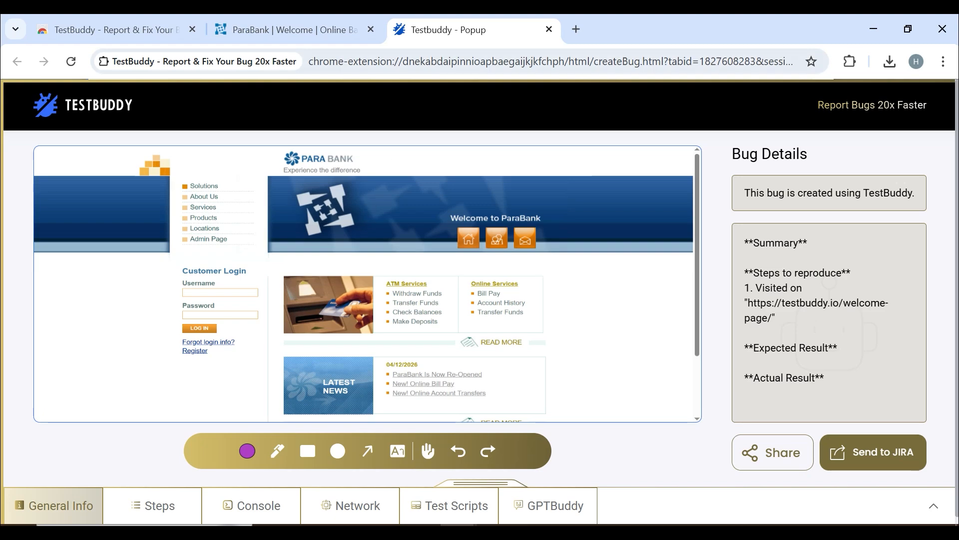
pyautogui.click(319, 31)
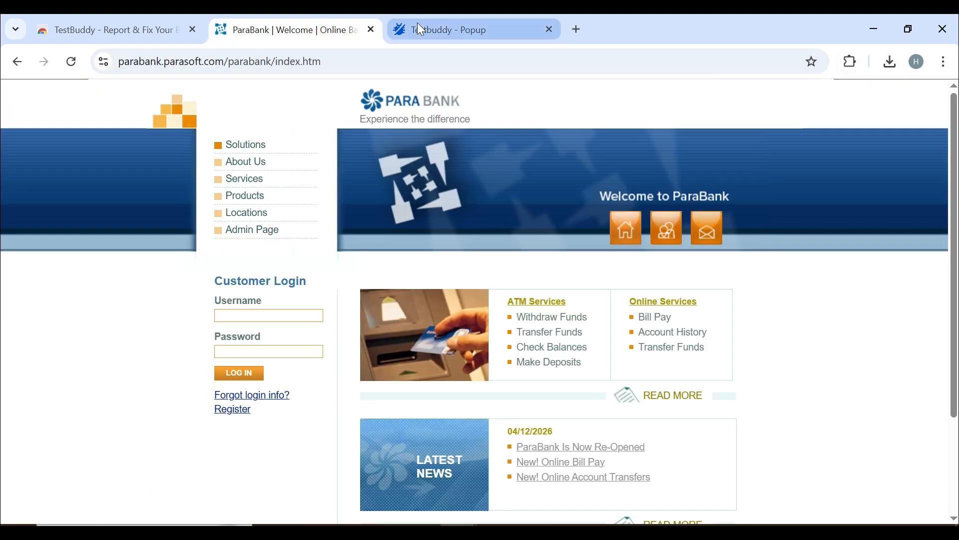
# - Draw an arrow on the bug screenshot pointing at ParaBank's home icon
pyautogui.click(420, 29)
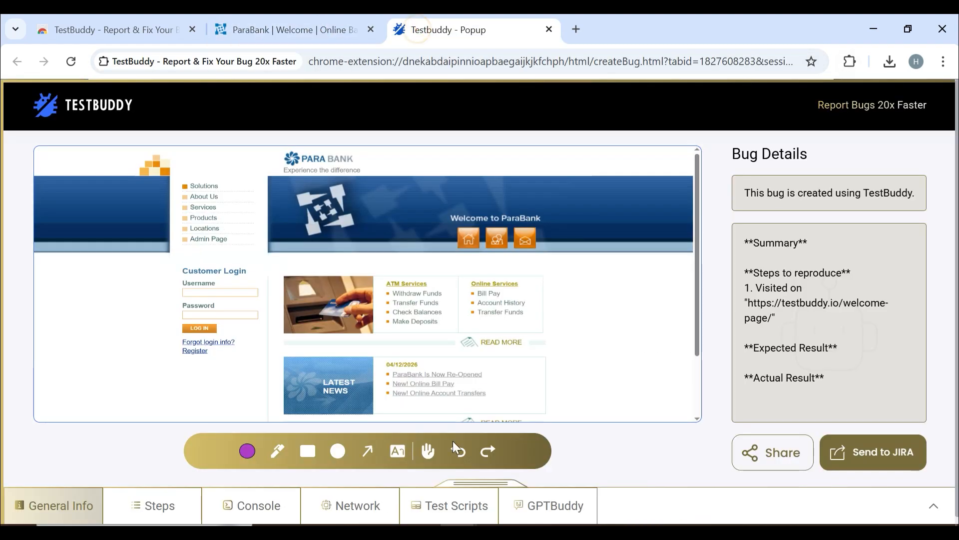
pyautogui.click(367, 450)
pyautogui.moveTo(555, 297)
pyautogui.mouseDown()
pyautogui.moveTo(563, 301)
pyautogui.moveTo(498, 278)
pyautogui.moveTo(478, 257)
pyautogui.mouseUp()
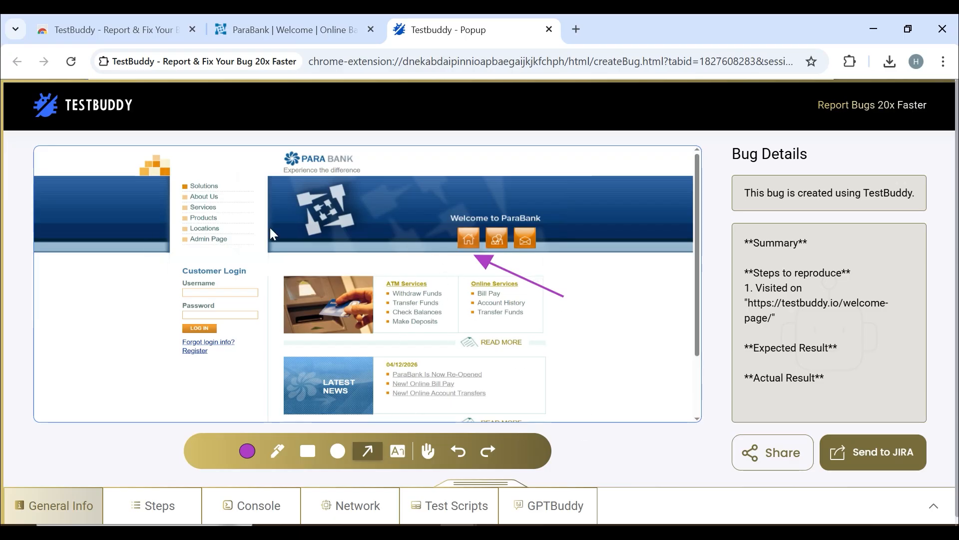
pyautogui.click(405, 449)
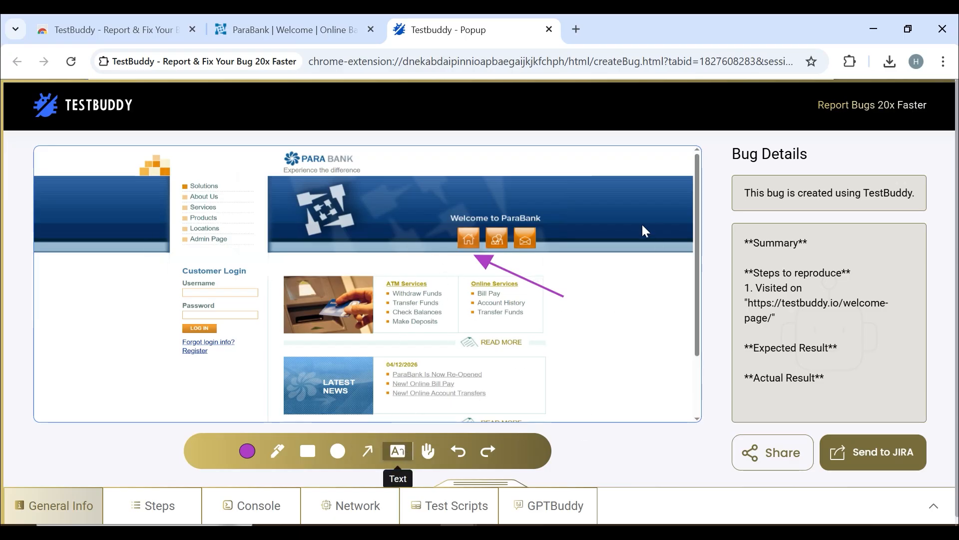
pyautogui.click(440, 159)
pyautogui.click(575, 284)
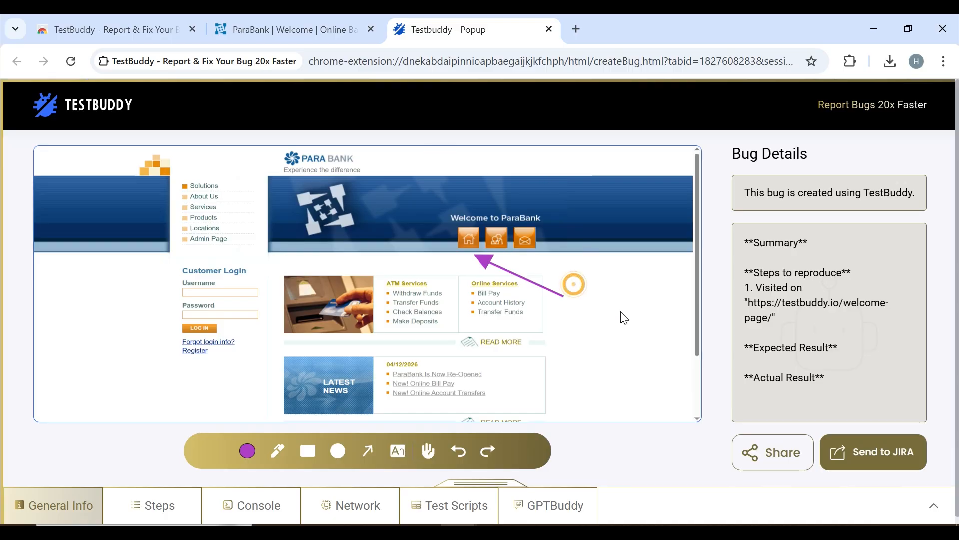
pyautogui.click(398, 451)
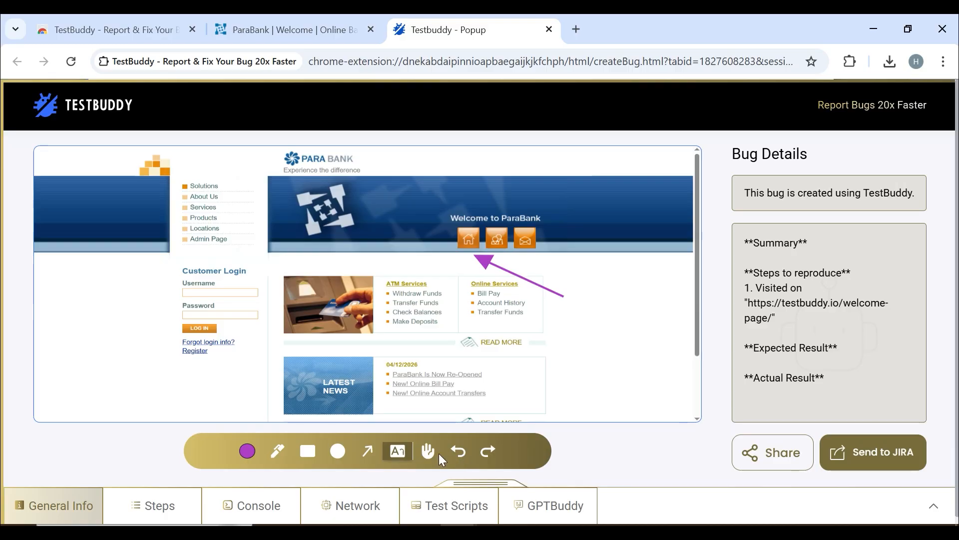
# - Darken the annotation colour to purple RGB 119,43,136 and return to ParaBank
pyautogui.click(299, 443)
pyautogui.click(248, 452)
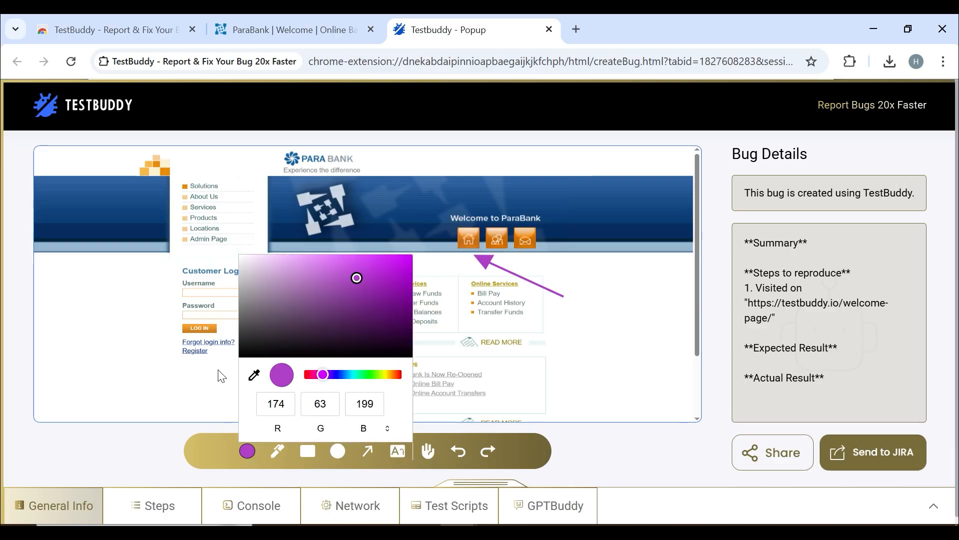
pyautogui.moveTo(296, 310); pyautogui.dragTo(357, 302)
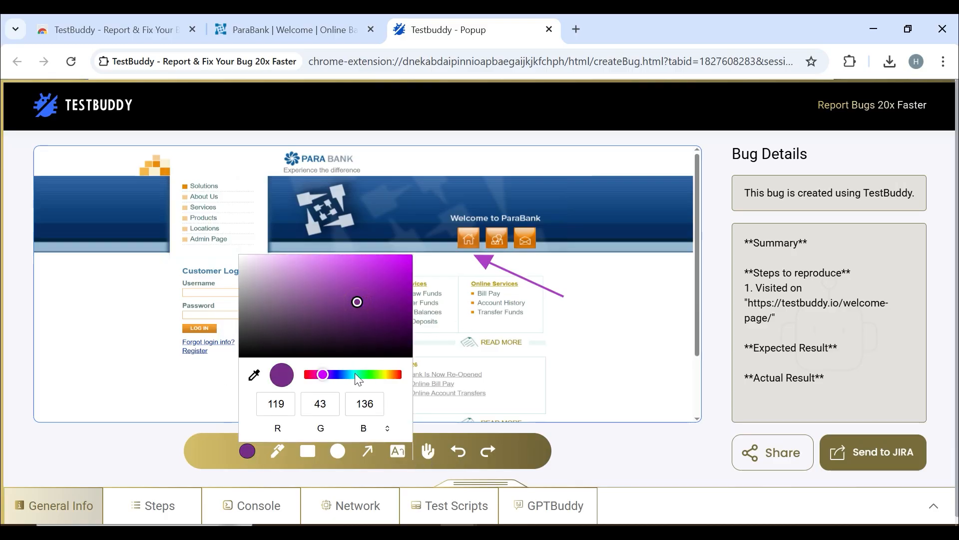
pyautogui.click(489, 409)
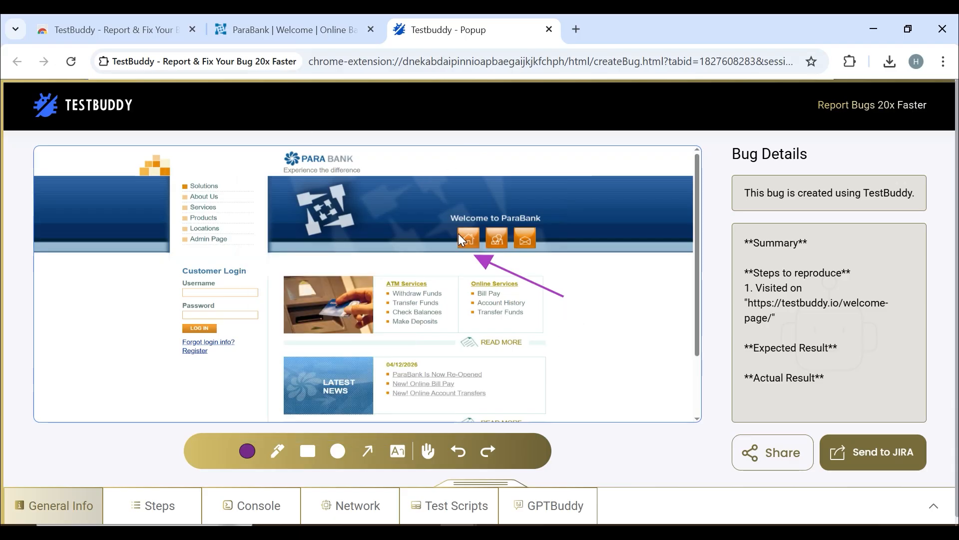
pyautogui.click(287, 29)
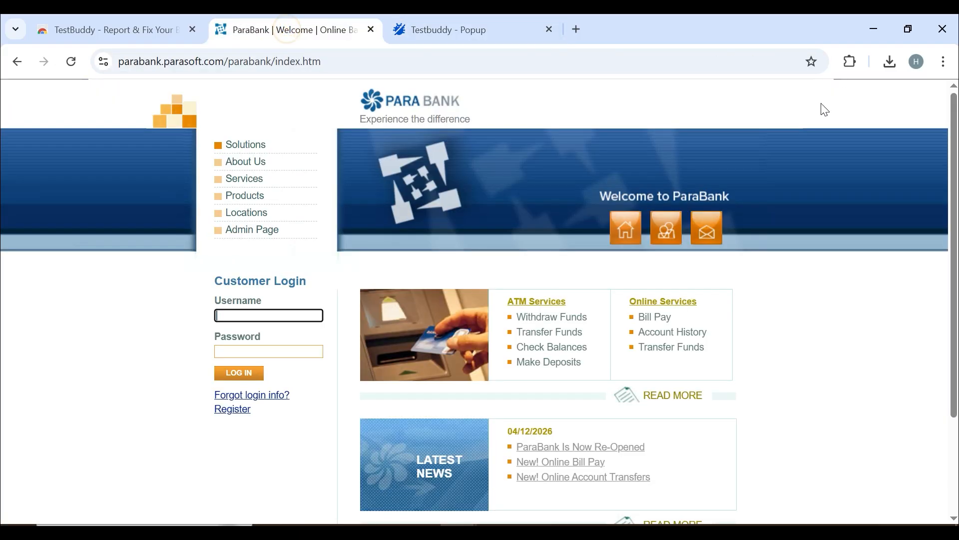
# - Start a TestBuddy multi-step screen recording that shares the entire screen
pyautogui.click(849, 61)
pyautogui.click(703, 180)
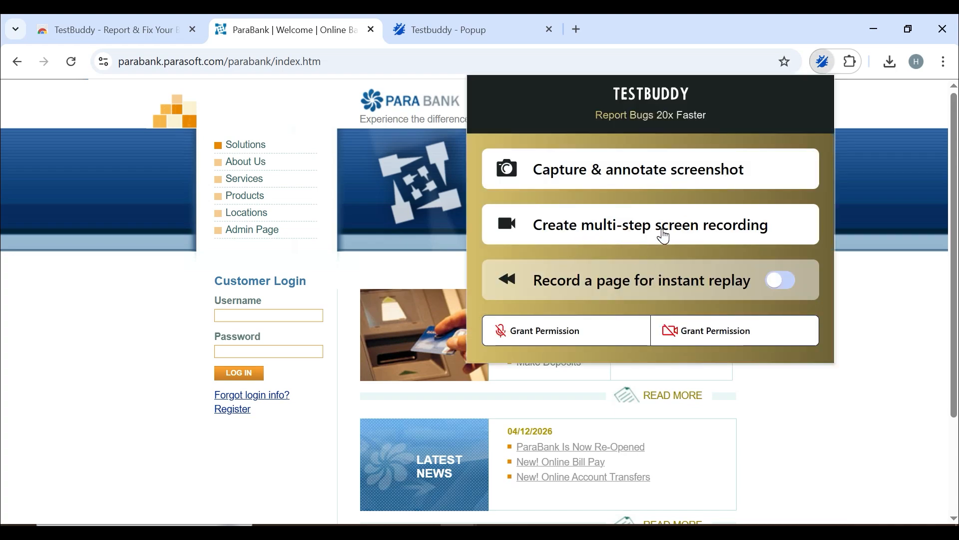
pyautogui.click(619, 229)
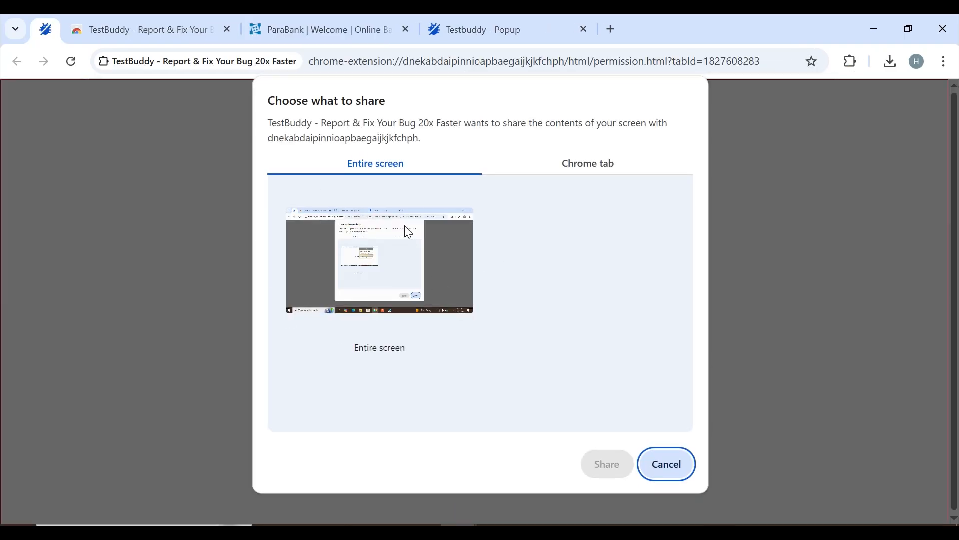
pyautogui.click(395, 235)
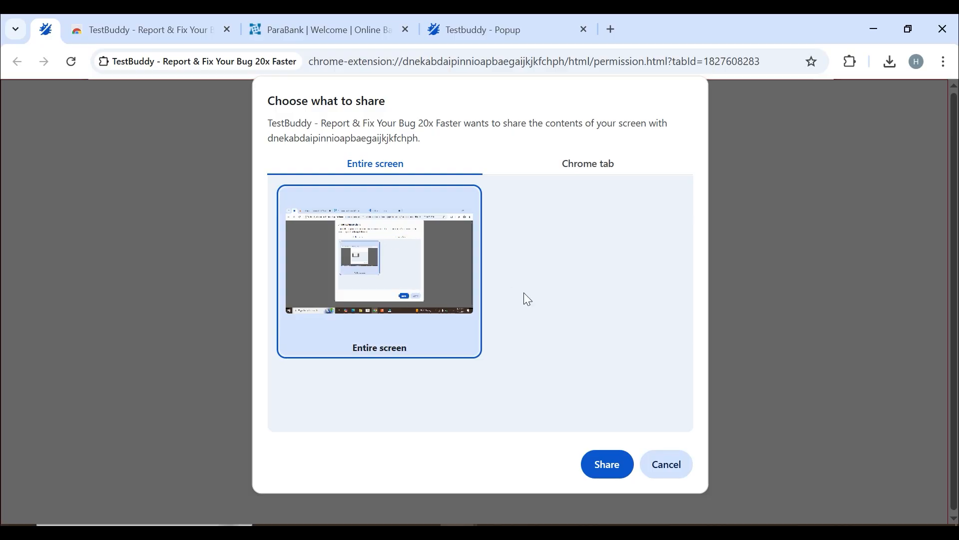
pyautogui.click(607, 465)
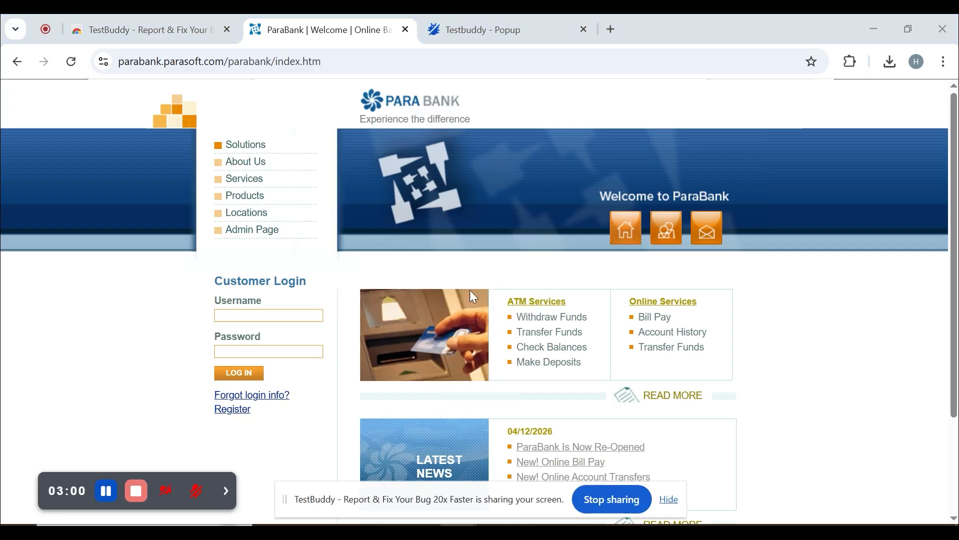
# - Reload ParaBank, attempt a login with test credentials, then stop the recording
pyautogui.click(365, 61)
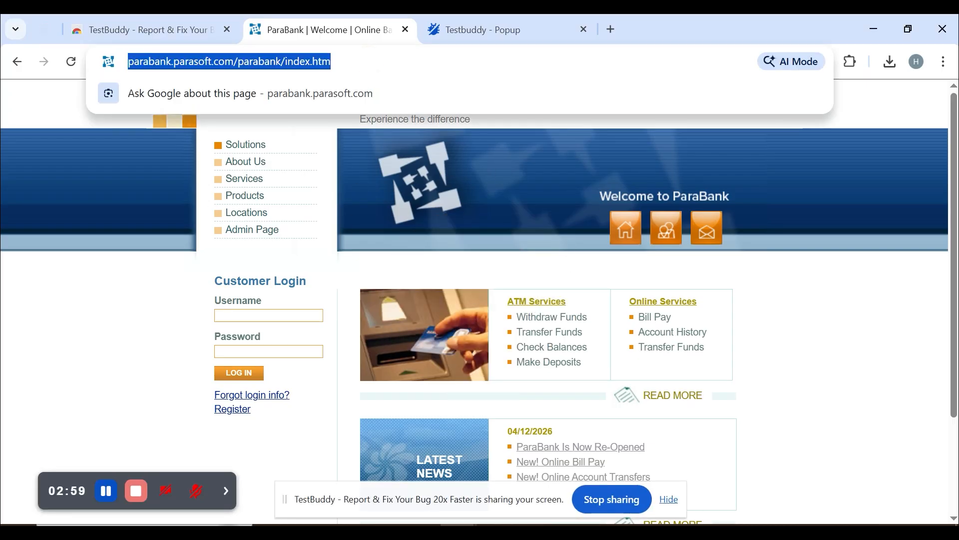
pyautogui.press('Return')
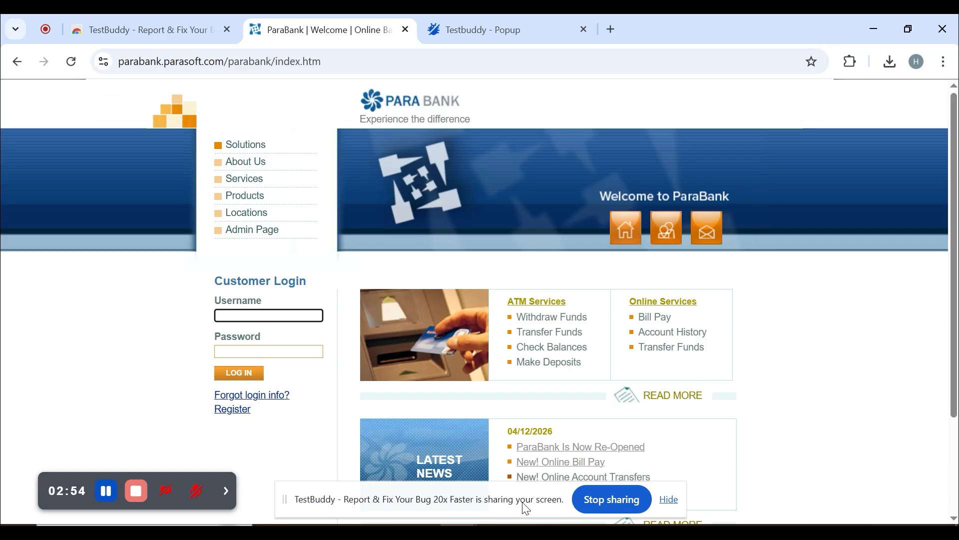
pyautogui.write('admin')
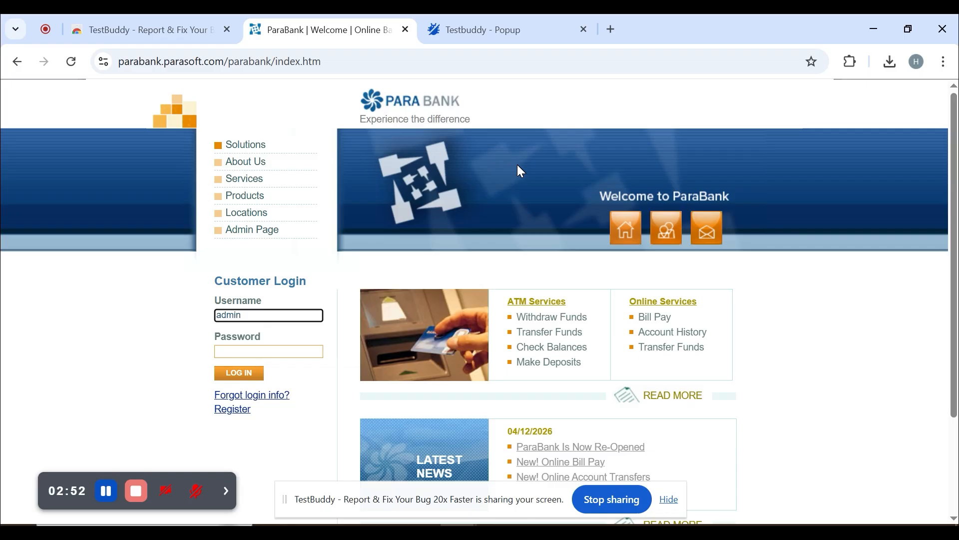
pyautogui.press('Tab')
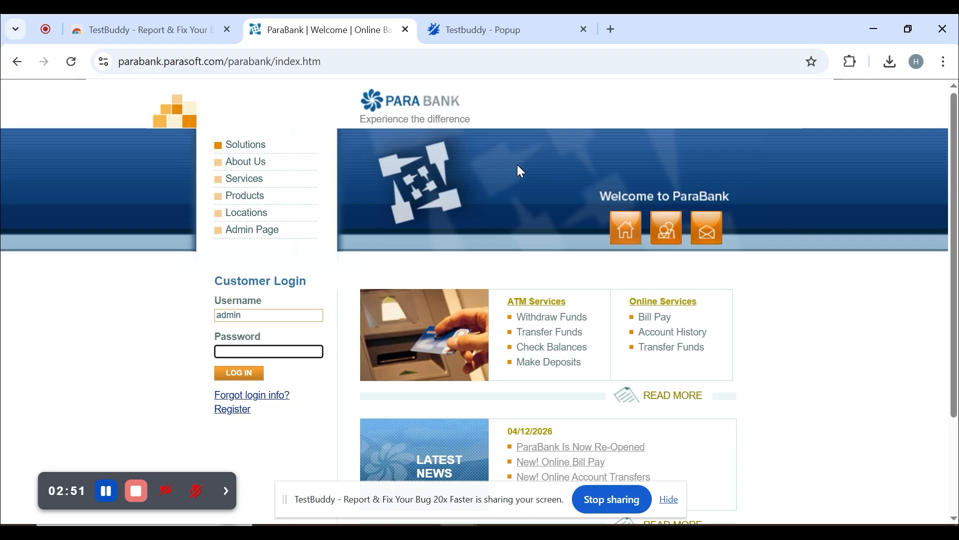
pyautogui.click(247, 375)
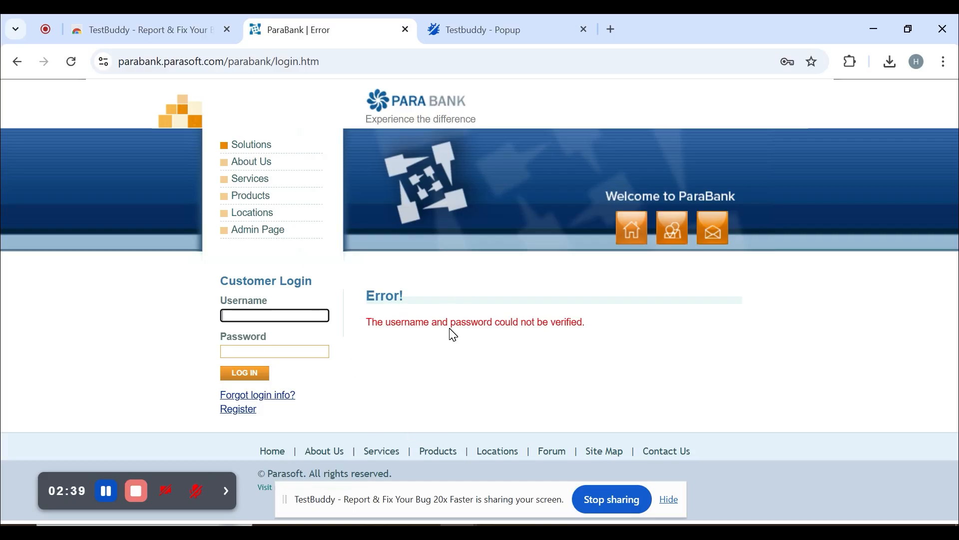
pyautogui.click(140, 493)
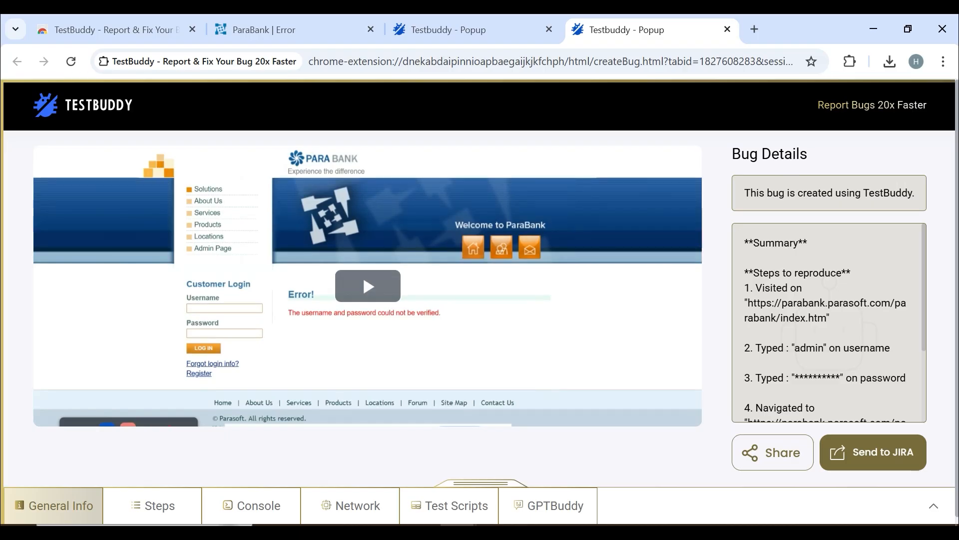
pyautogui.doubleClick(849, 193)
pyautogui.hotkey('ctrl', 'a')
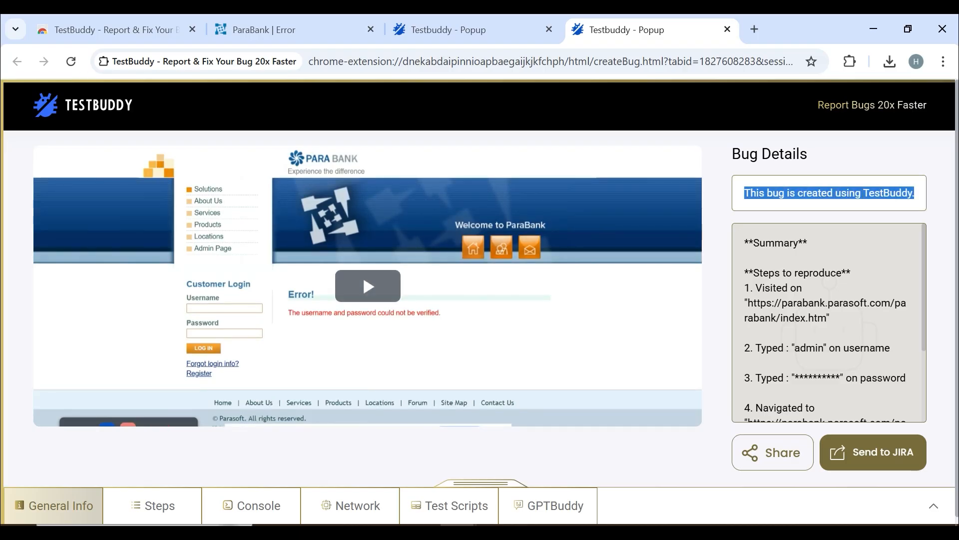
pyautogui.moveTo(749, 243); pyautogui.dragTo(892, 348)
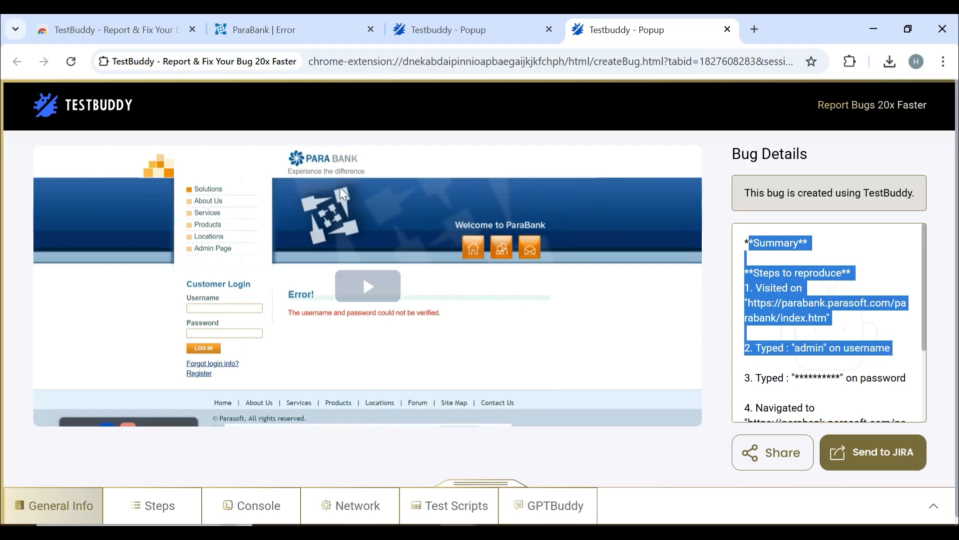
pyautogui.click(807, 288)
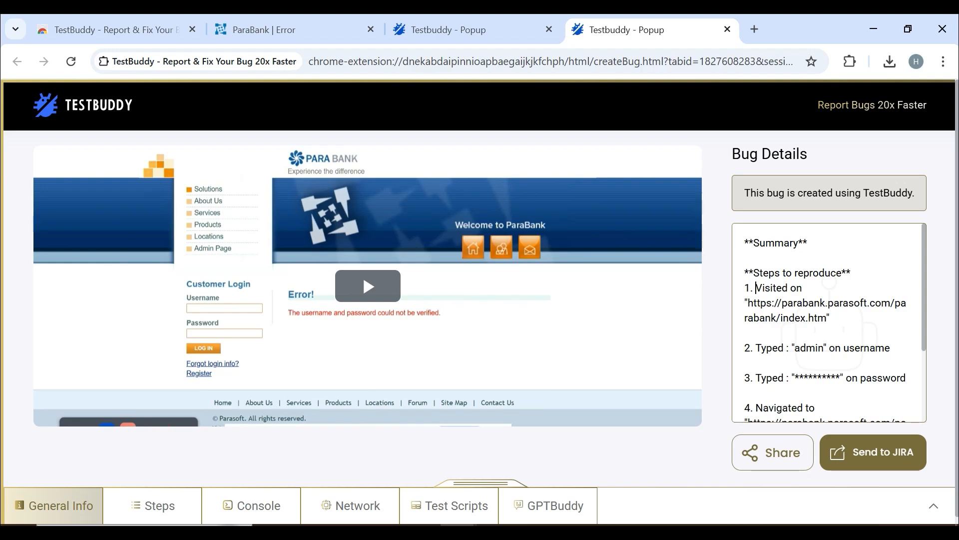
pyautogui.moveTo(756, 287); pyautogui.dragTo(830, 318)
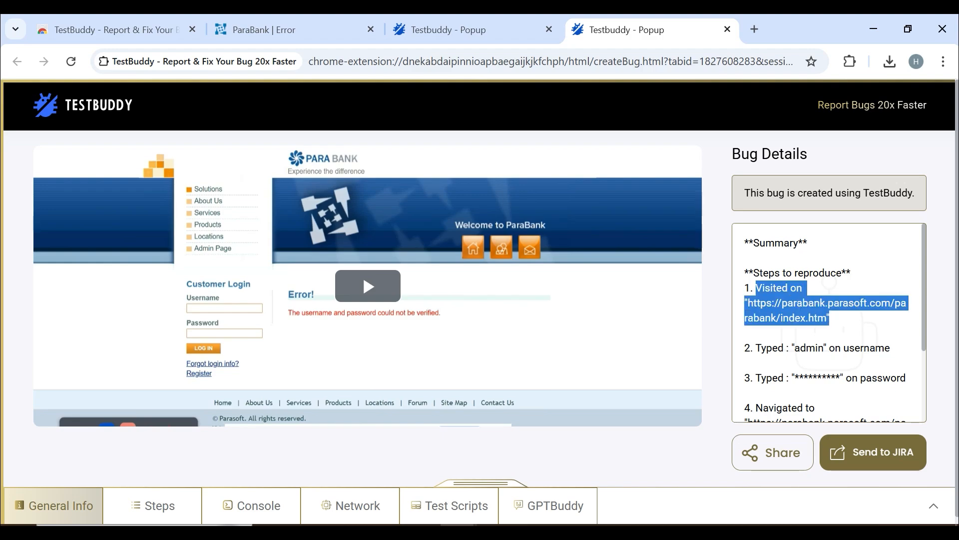
pyautogui.scroll(-1, 829, 320)
pyautogui.doubleClick(867, 273)
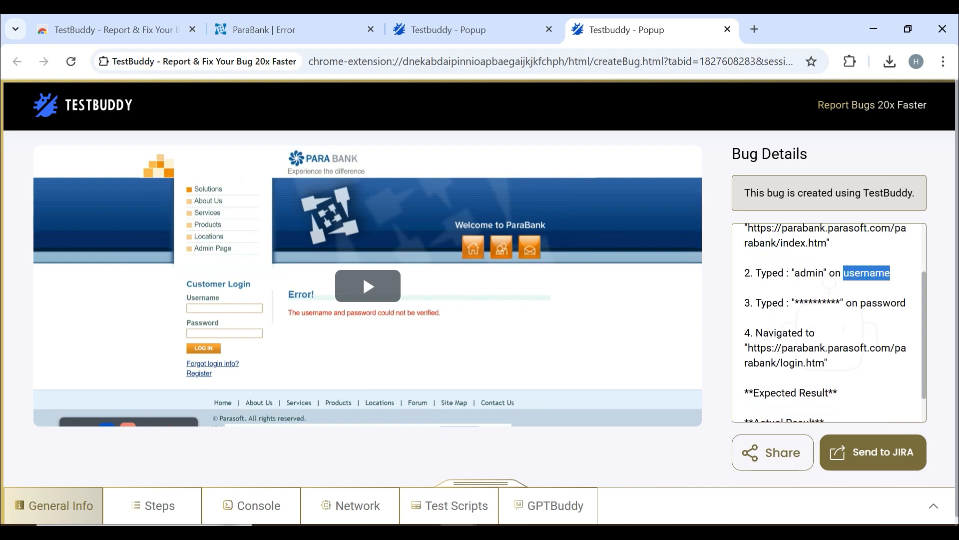
pyautogui.doubleClick(770, 303)
pyautogui.doubleClick(816, 303)
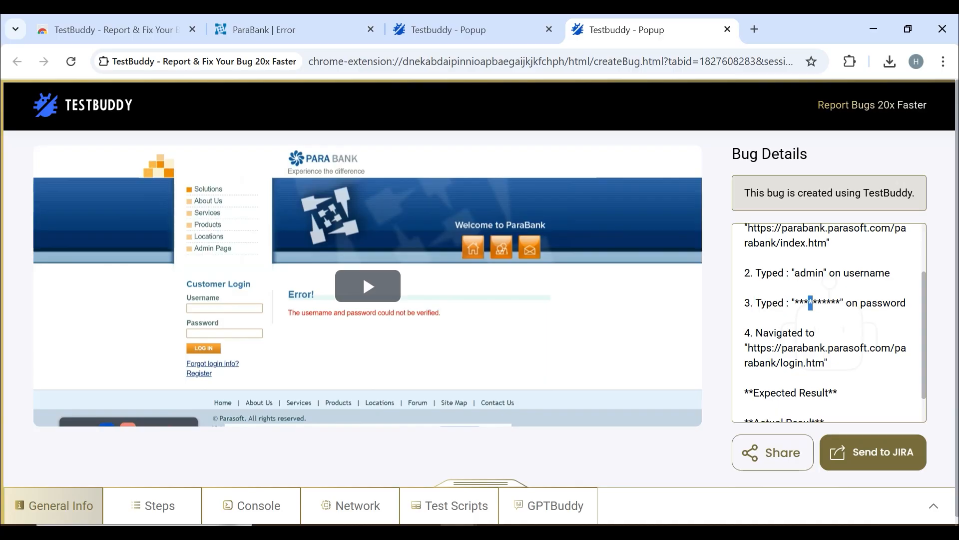
pyautogui.doubleClick(883, 303)
pyautogui.moveTo(755, 332); pyautogui.dragTo(834, 374)
pyautogui.scroll(-1, 833, 374)
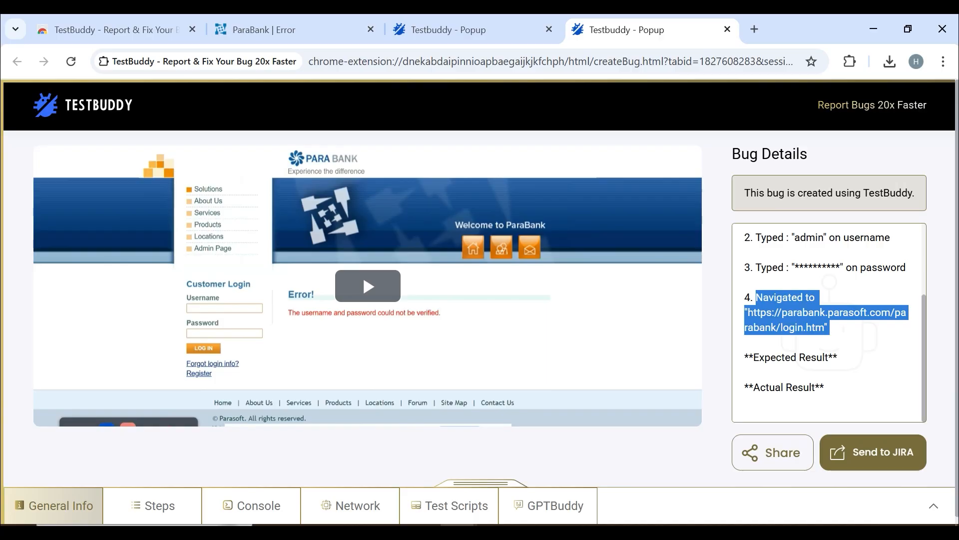
pyautogui.click(840, 358)
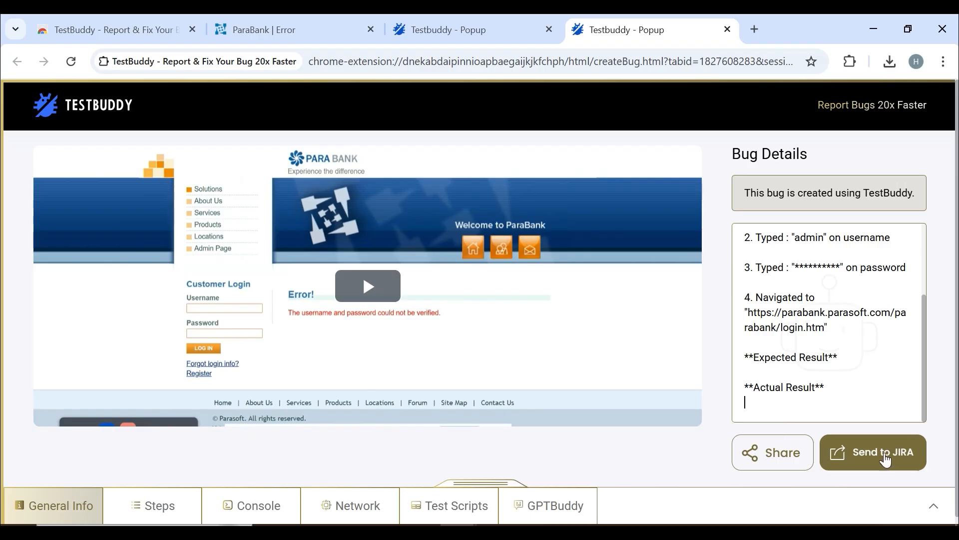
# - Copy the bug's shareable link, close the Share Bug dialog, and show the Steps tab
pyautogui.click(781, 459)
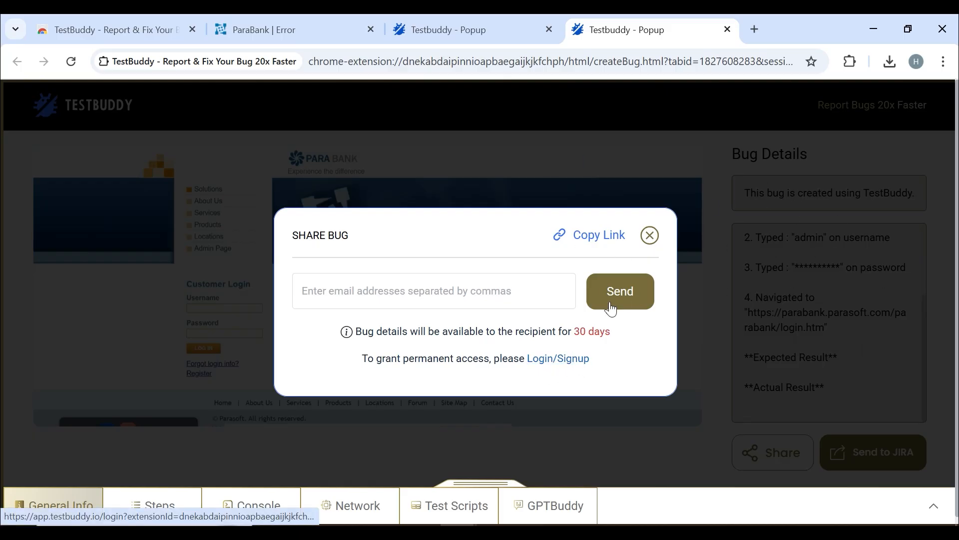
pyautogui.click(595, 237)
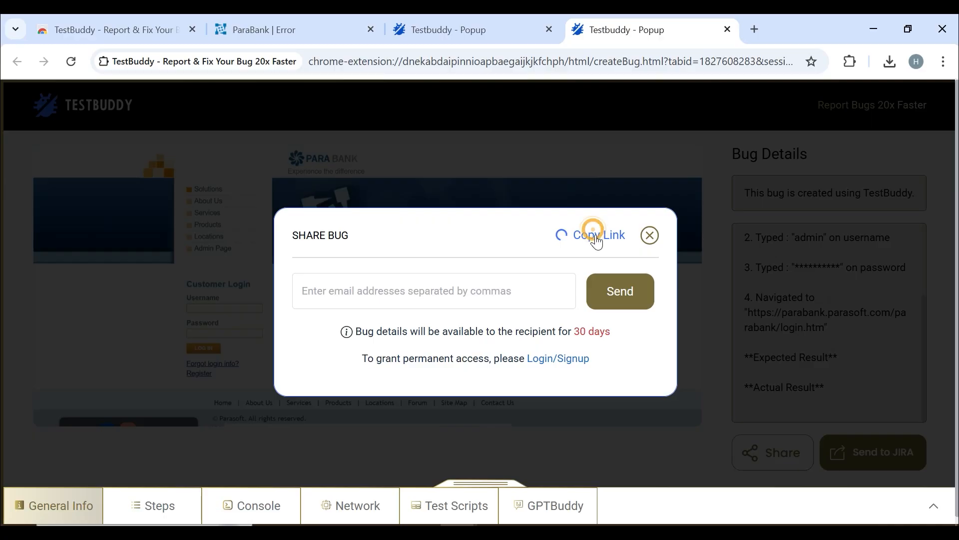
pyautogui.click(651, 236)
pyautogui.click(156, 502)
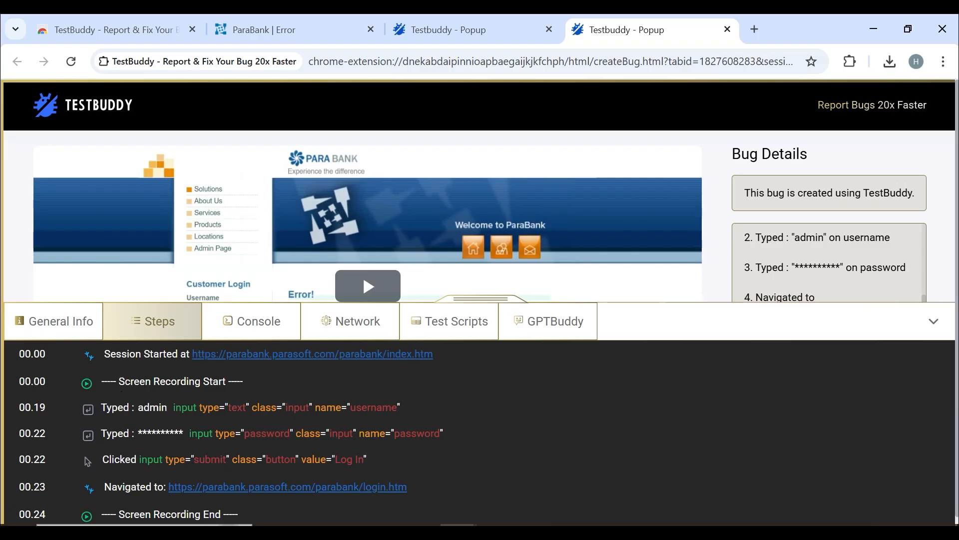
# - Compare against the ParaBank error page and review the Console and Network logs (GET index.htm, POST login.htm)
pyautogui.click(294, 30)
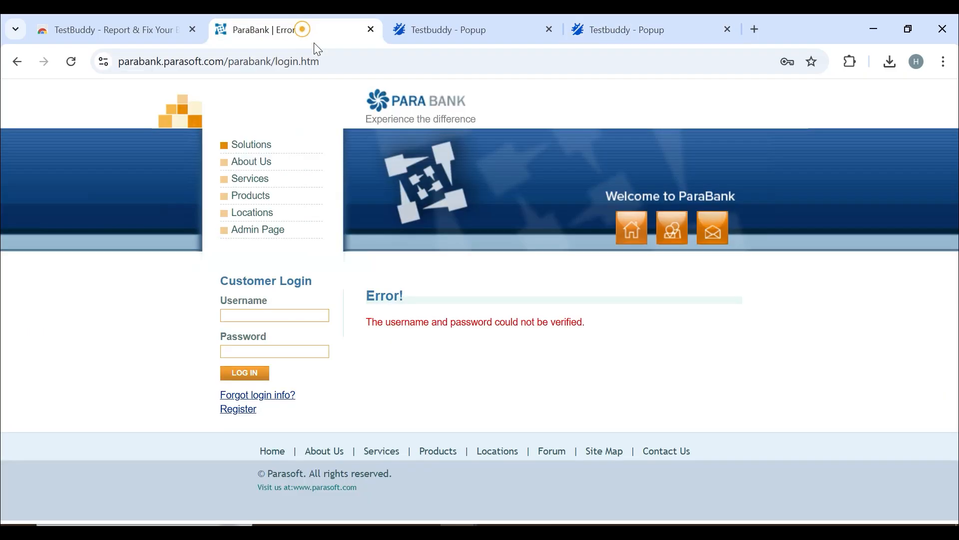
pyautogui.click(655, 20)
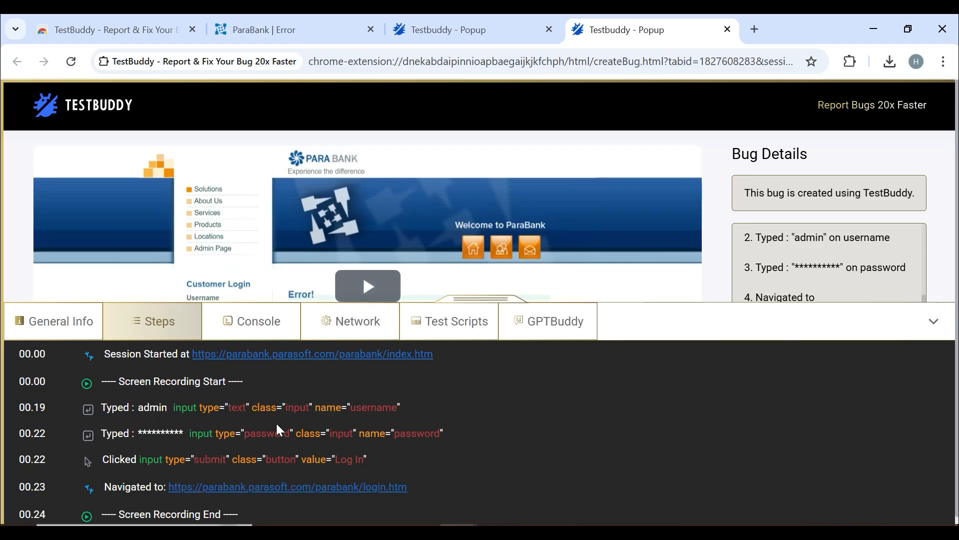
pyautogui.scroll(-1, 203, 450)
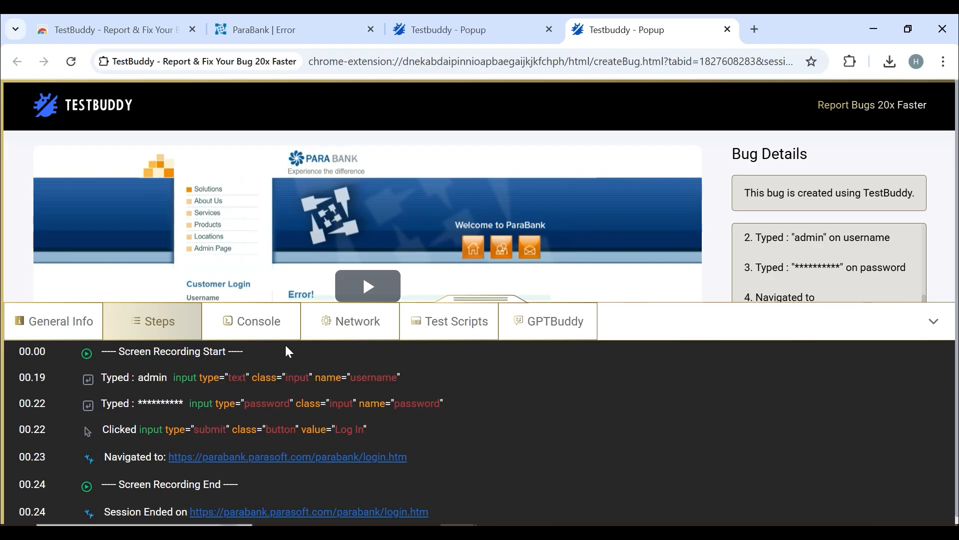
pyautogui.click(265, 326)
pyautogui.click(366, 325)
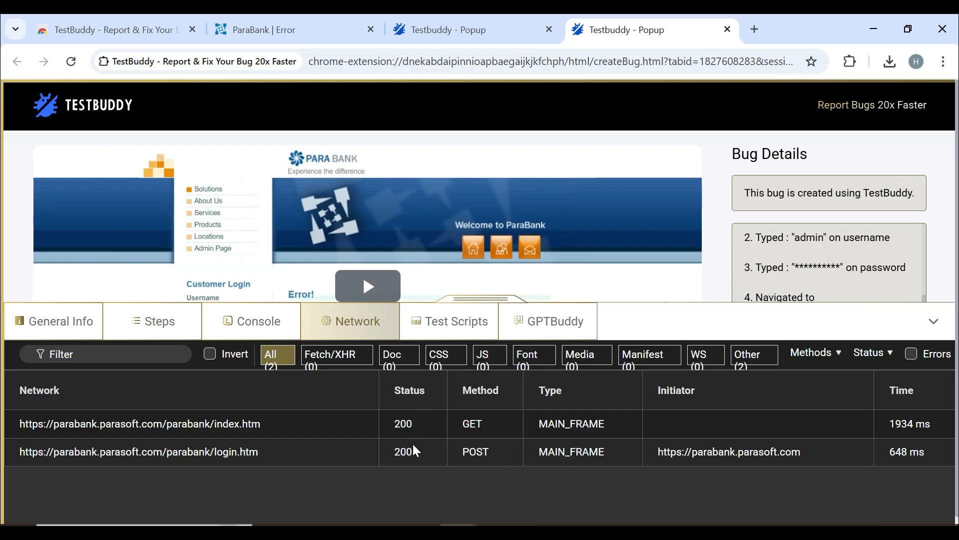
pyautogui.click(330, 21)
pyautogui.click(649, 28)
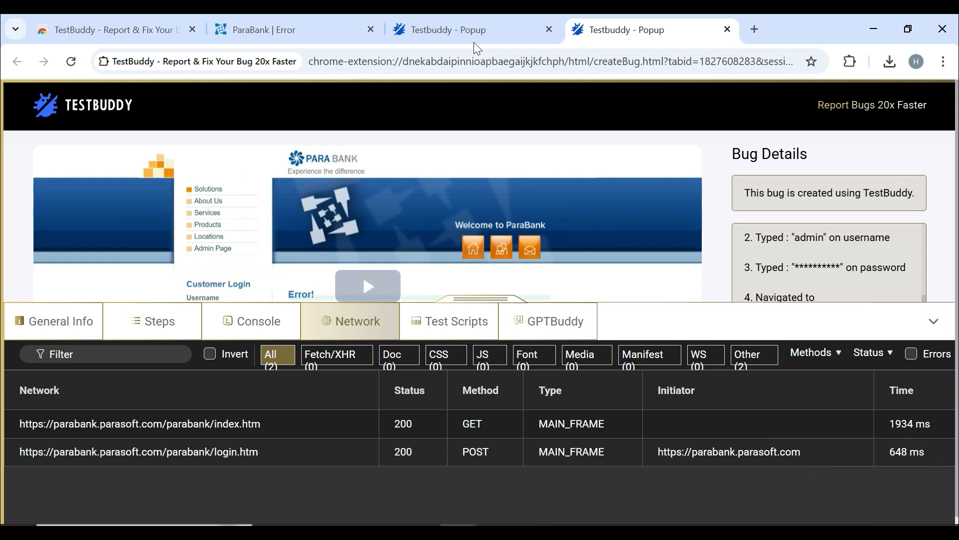
# - In Test Scripts keep Selenium with Java, then collapse the panel to the full report
pyautogui.click(453, 321)
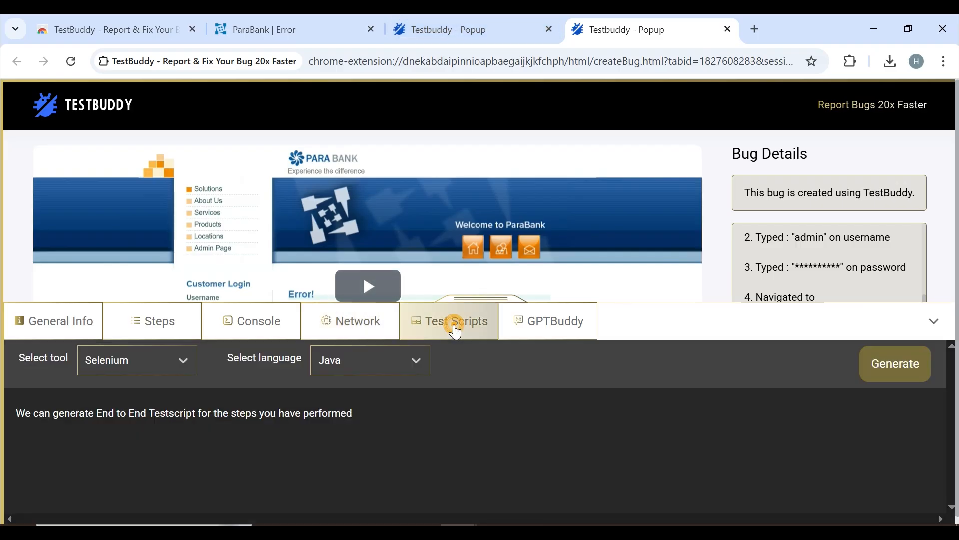
pyautogui.click(189, 371)
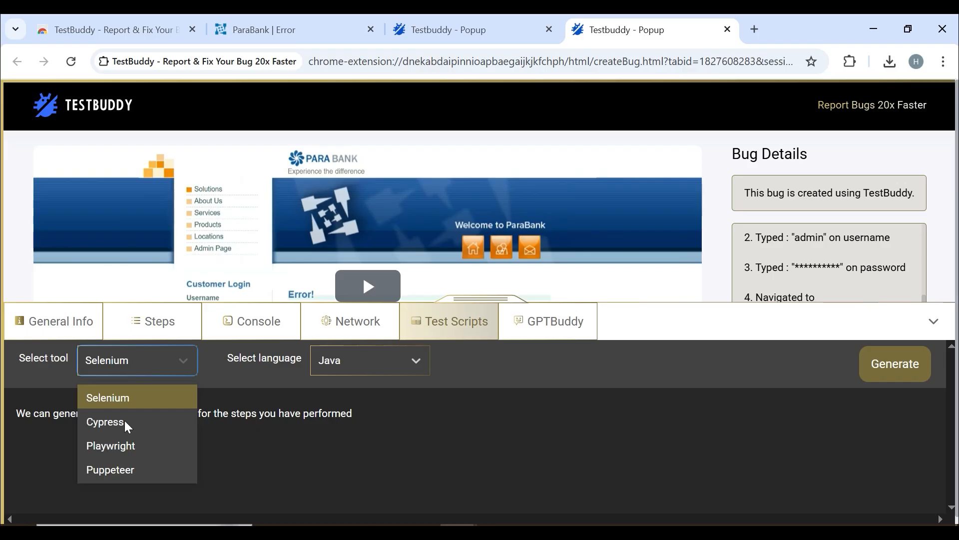
pyautogui.click(355, 395)
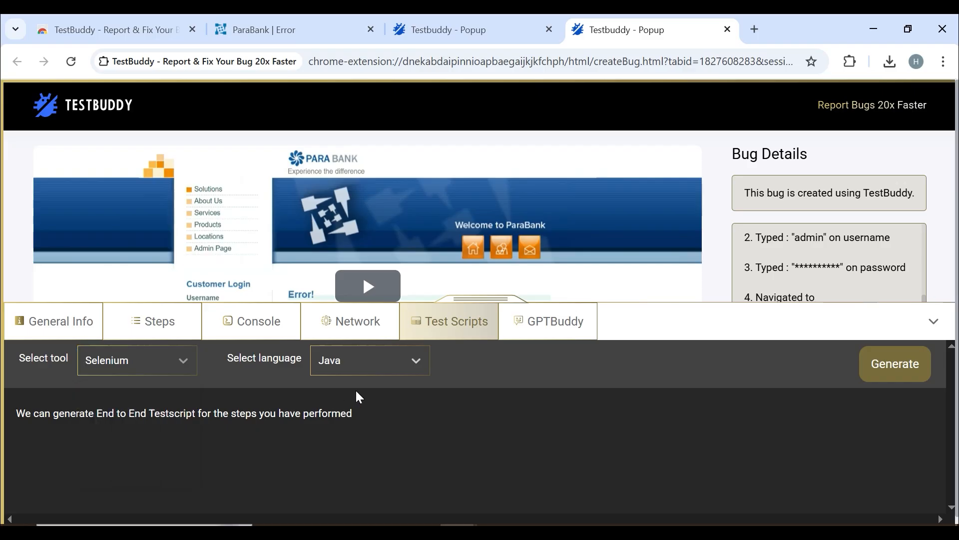
pyautogui.click(400, 361)
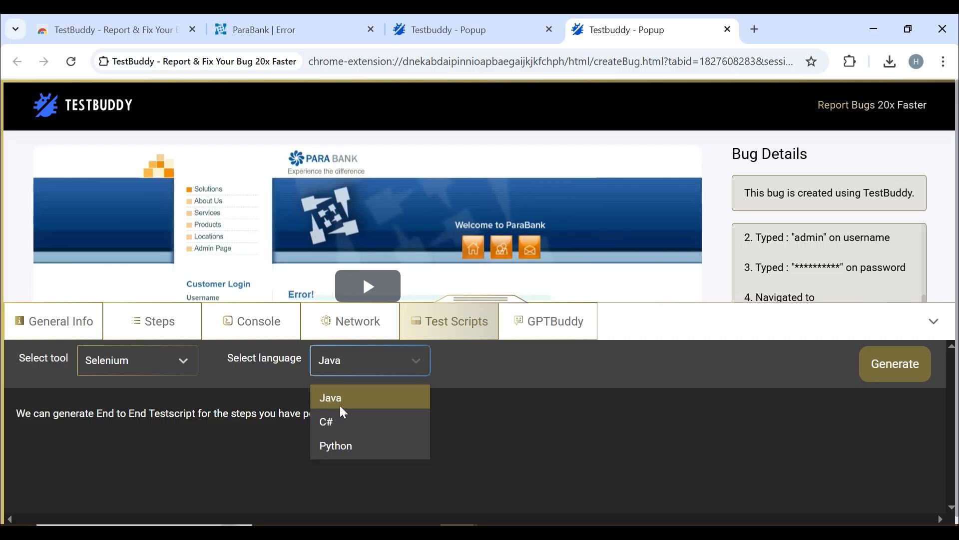
pyautogui.click(513, 404)
pyautogui.click(404, 369)
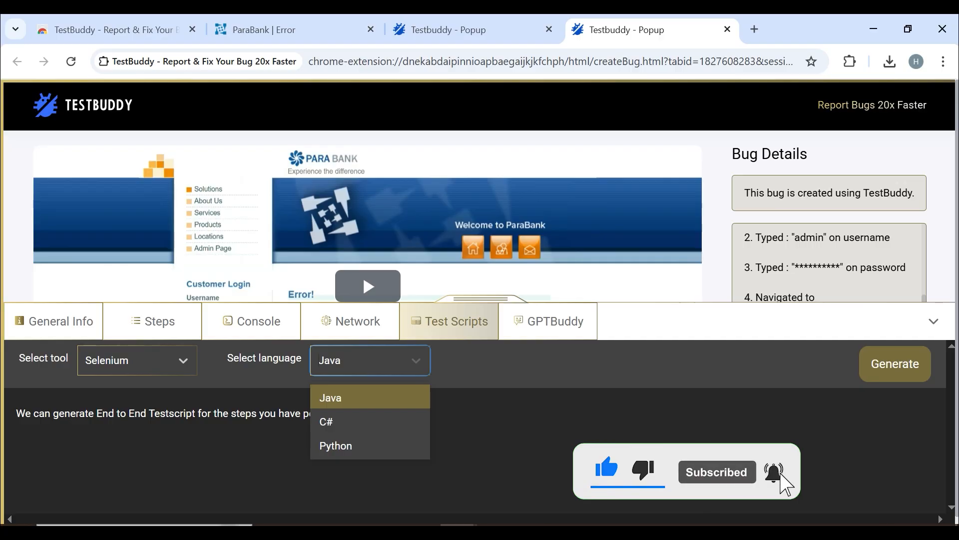
pyautogui.click(935, 323)
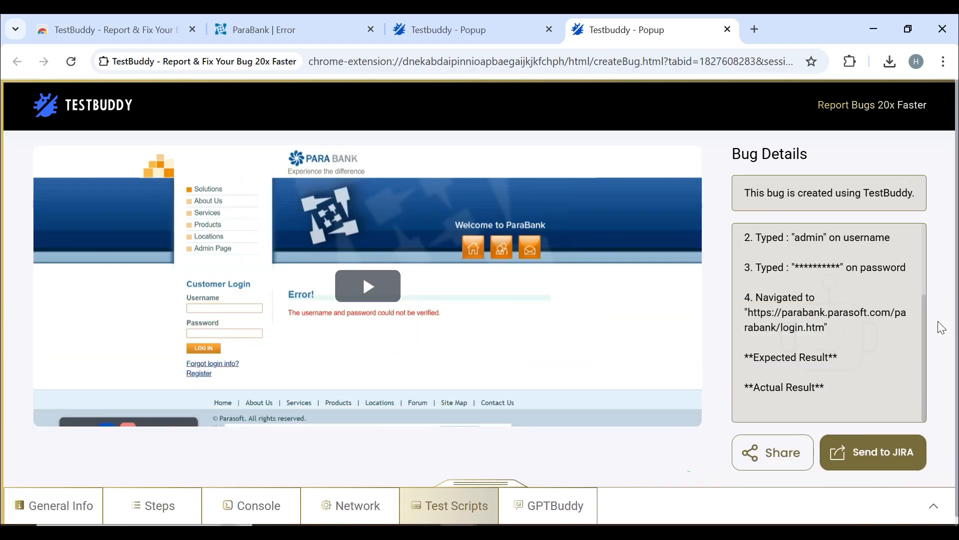
# - Launch TestBuddy on the ParaBank error tab and reload its login.htm address
pyautogui.click(439, 26)
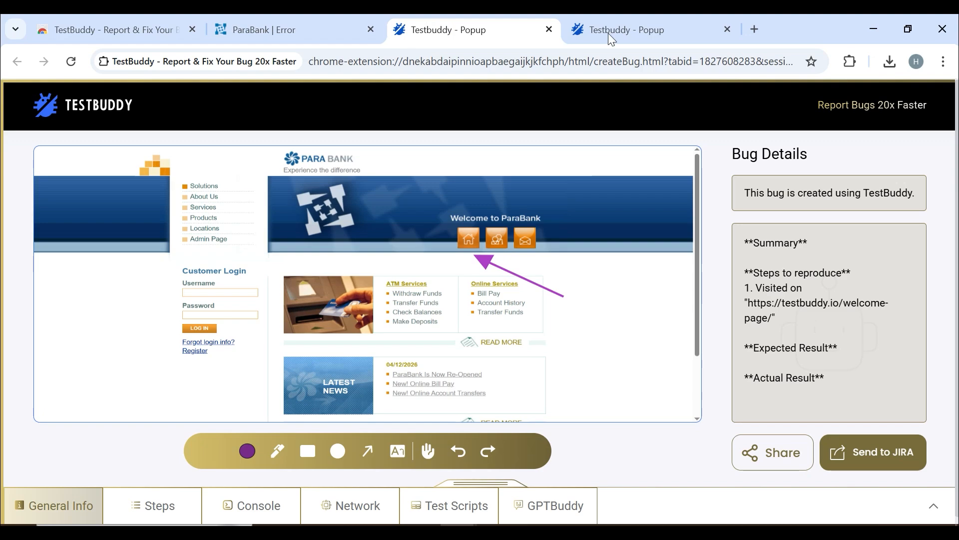
pyautogui.click(850, 61)
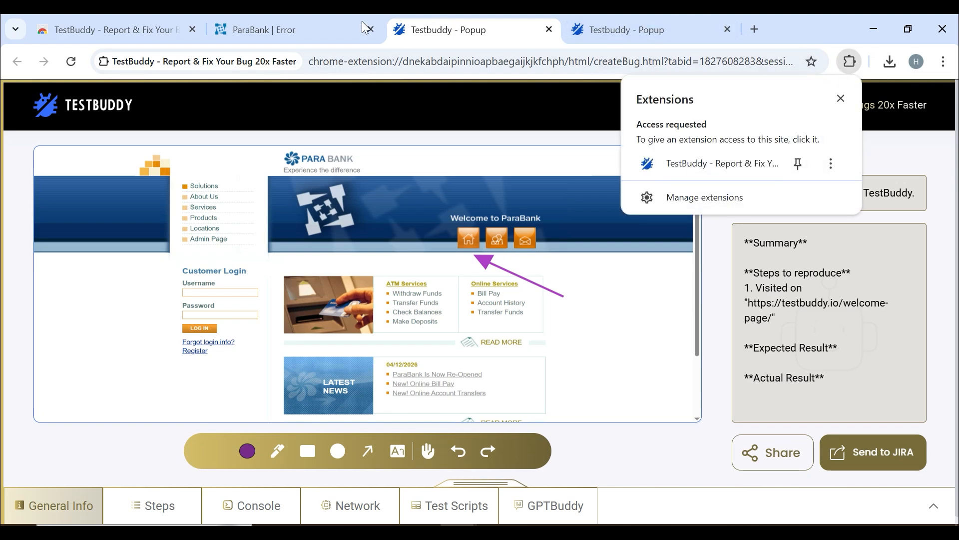
pyautogui.click(364, 28)
pyautogui.click(849, 61)
pyautogui.click(701, 180)
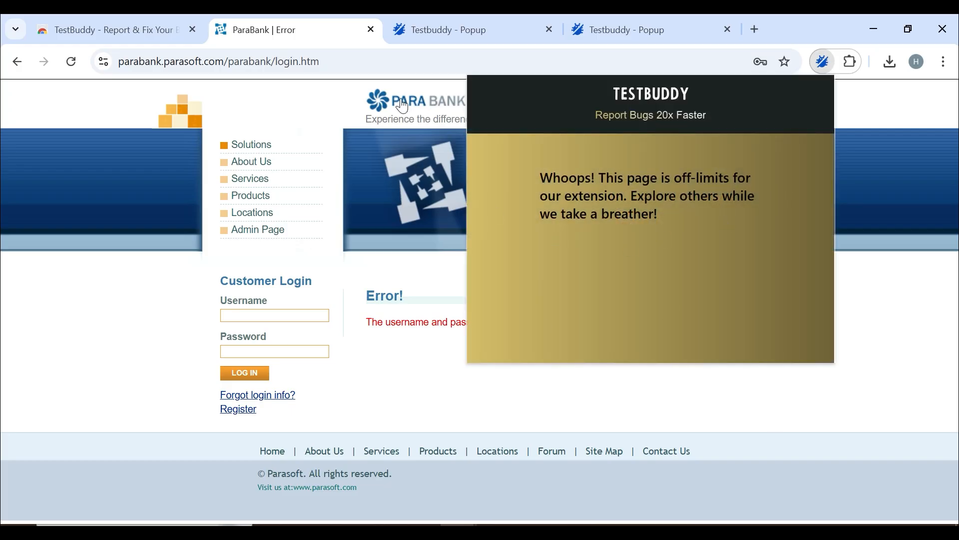
pyautogui.hotkey('ctrl', 'l')
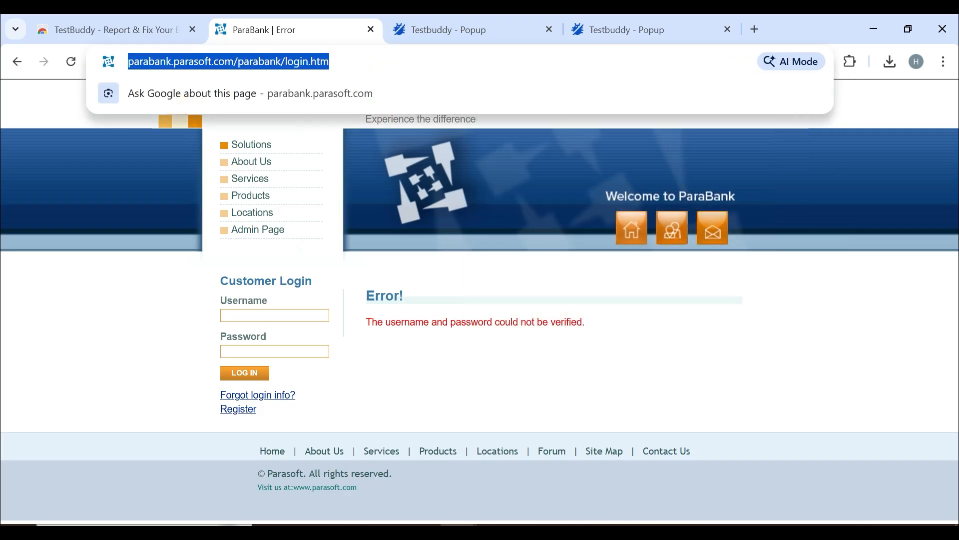
pyautogui.press('Return')
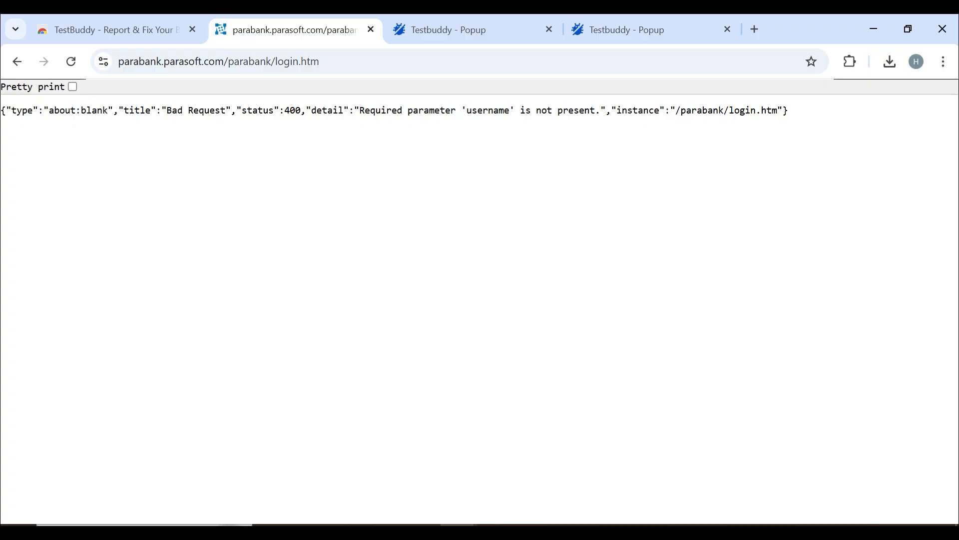
# - Enter parabank.parasoft.com in the address bar to load the ParaBank welcome page
pyautogui.click(438, 22)
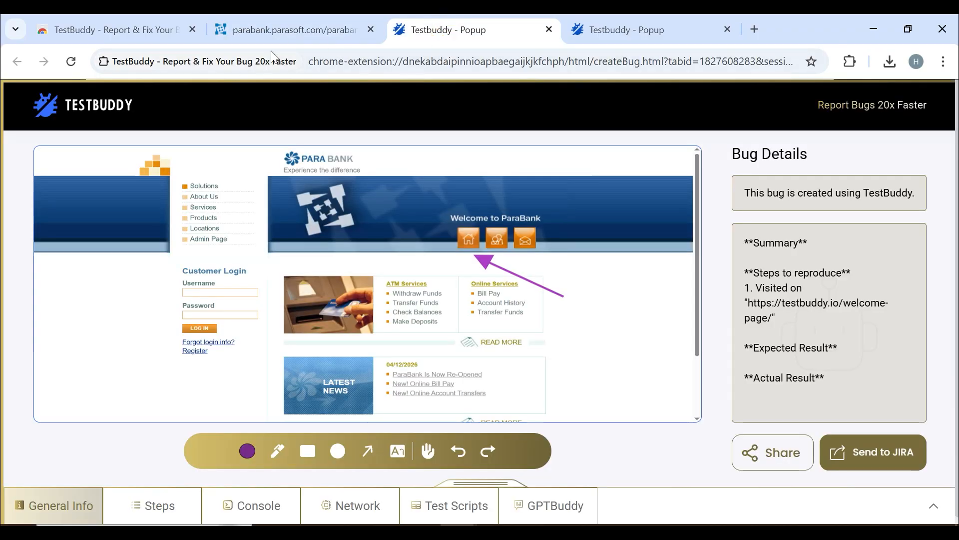
pyautogui.click(294, 29)
pyautogui.click(305, 70)
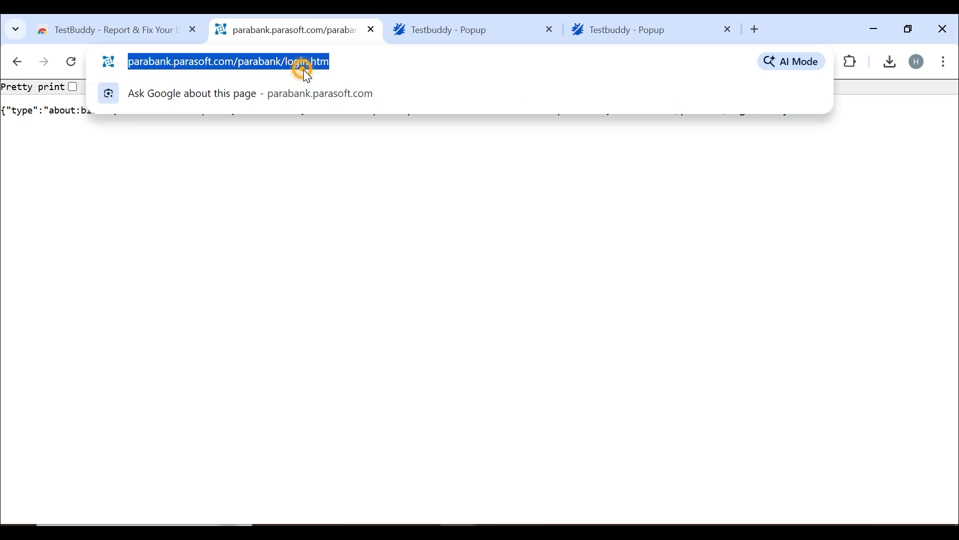
pyautogui.write('p')
pyautogui.press('Return')
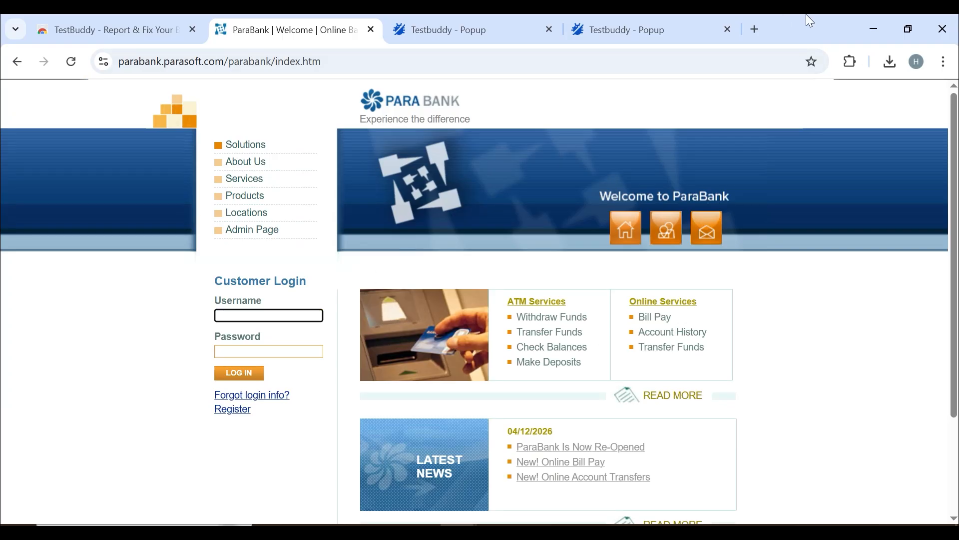
# - Switch on TestBuddy's 'Record a page for instant replay' toggle, then return to the ParaBank welcome page
pyautogui.click(850, 61)
pyautogui.click(699, 169)
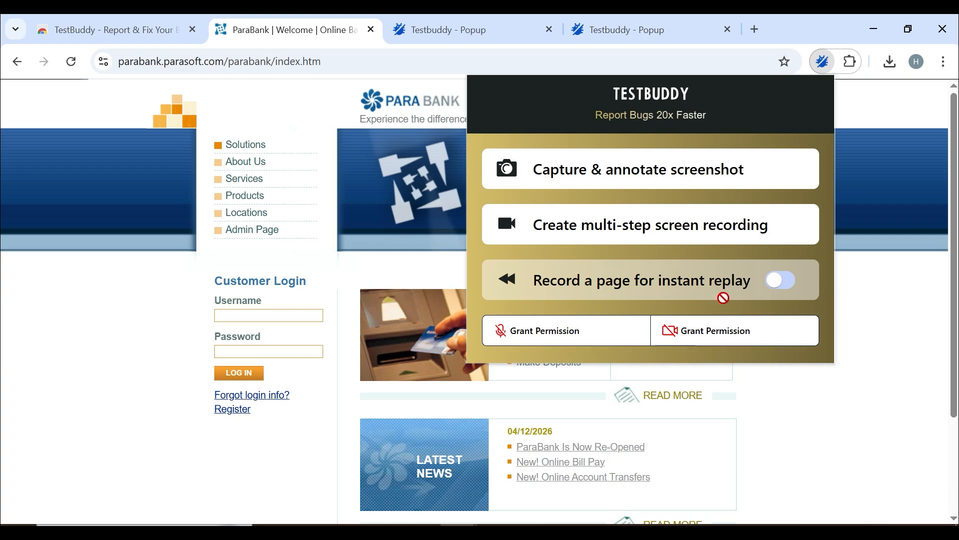
pyautogui.click(793, 290)
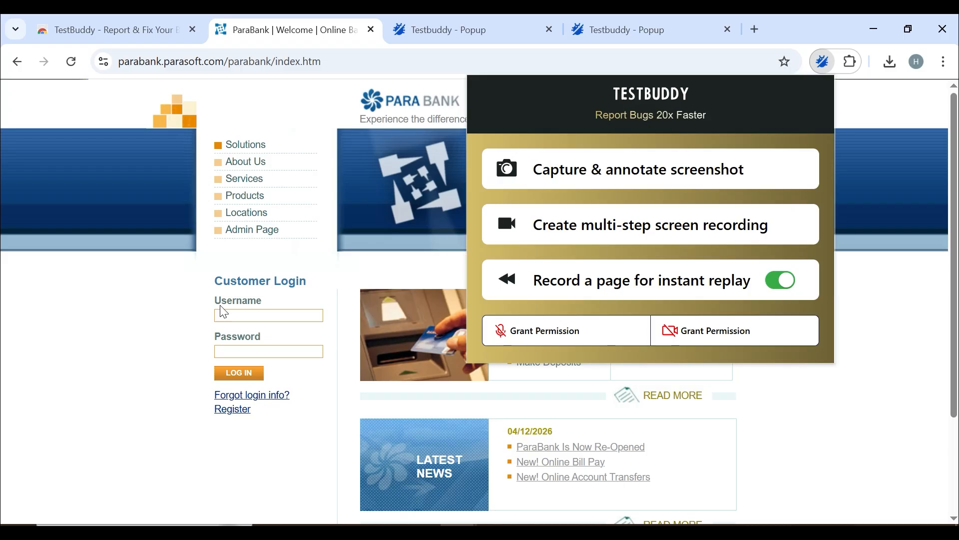
pyautogui.click(116, 336)
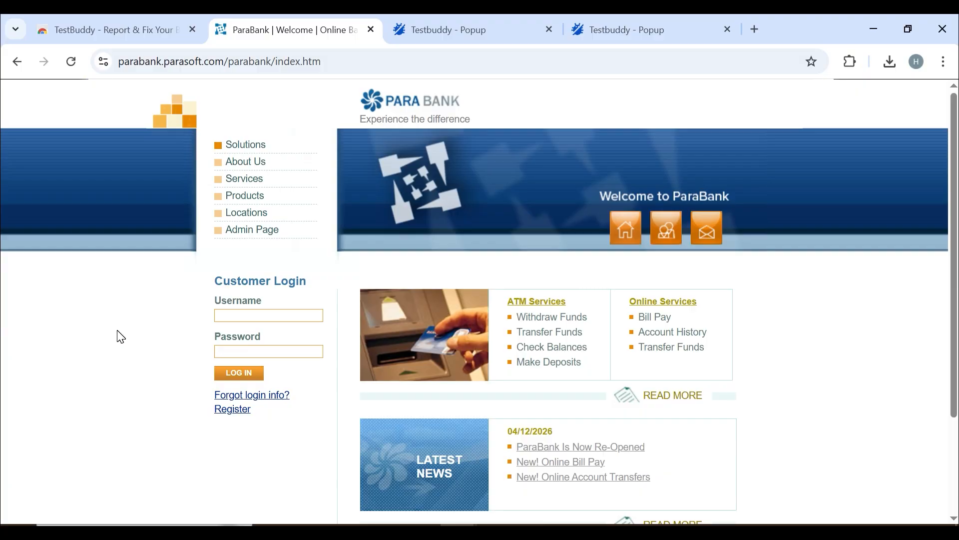